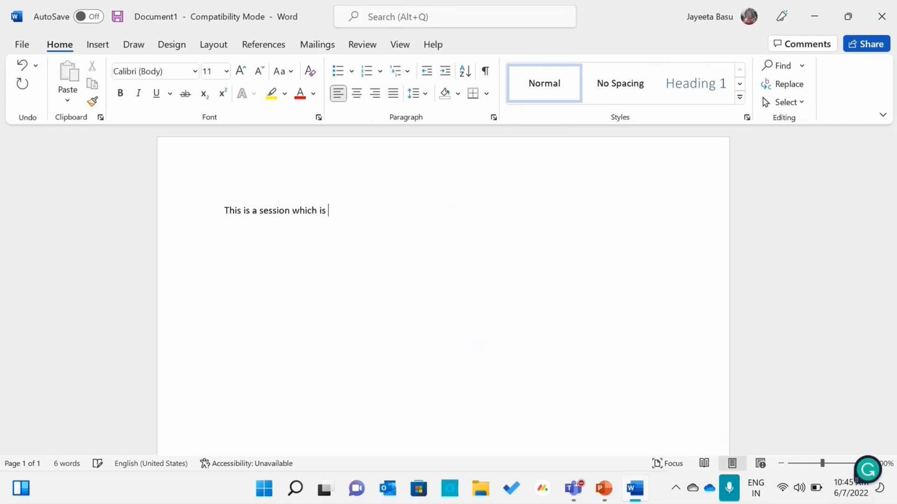
Step: Complete the opening sentence with the words "happening on Microsoft Word"
text(happening on Mi)
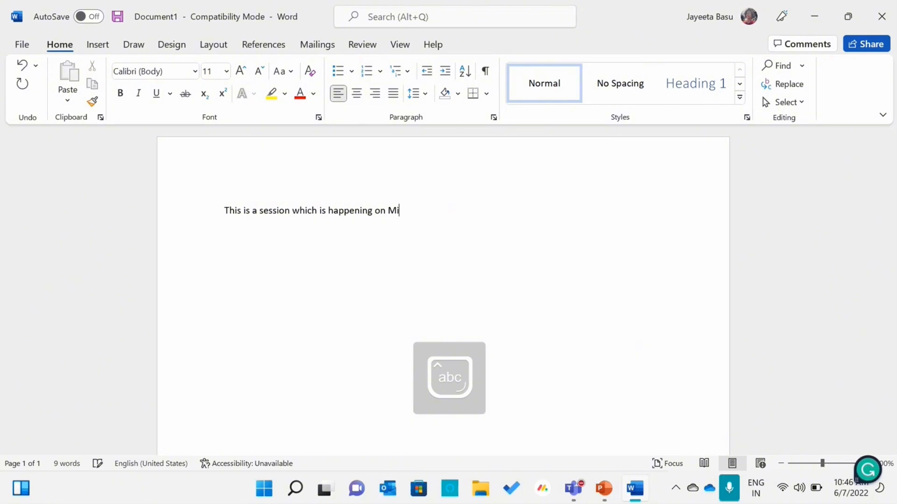
text(crosoft Word)
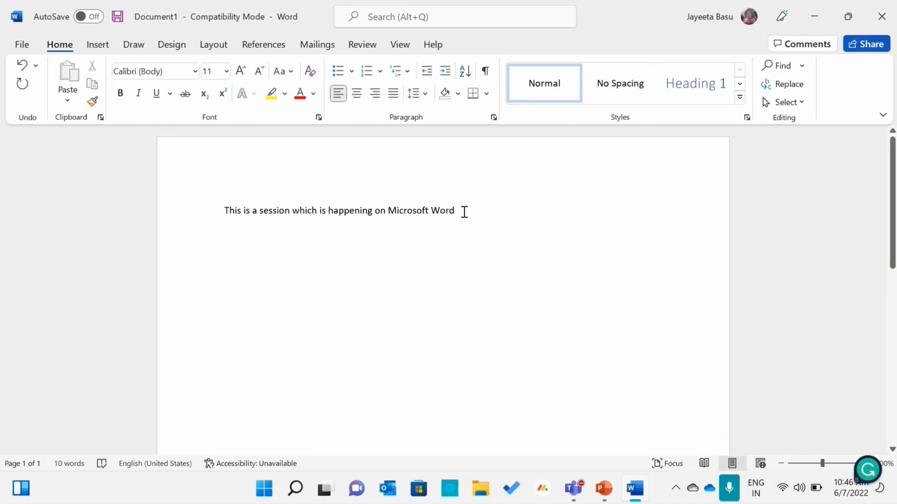
Step: Highlight the whole sentence in teal
drag(464, 212, 201, 222)
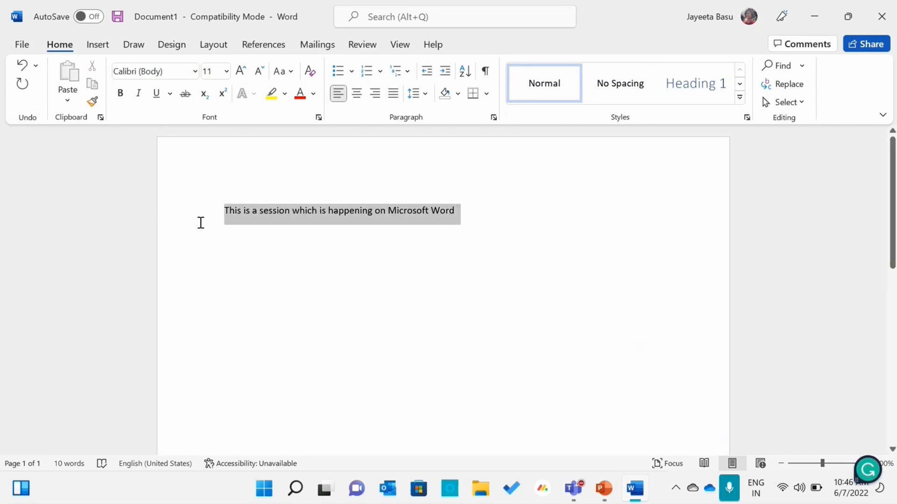
click(286, 94)
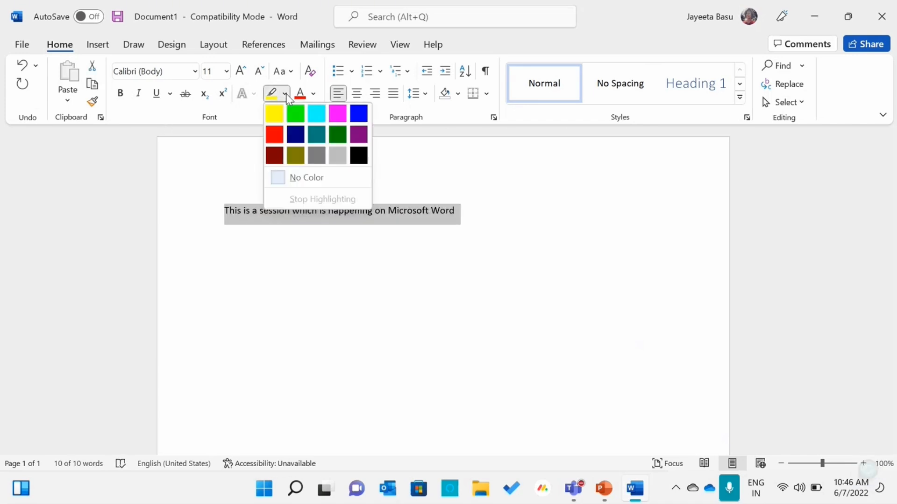
click(322, 139)
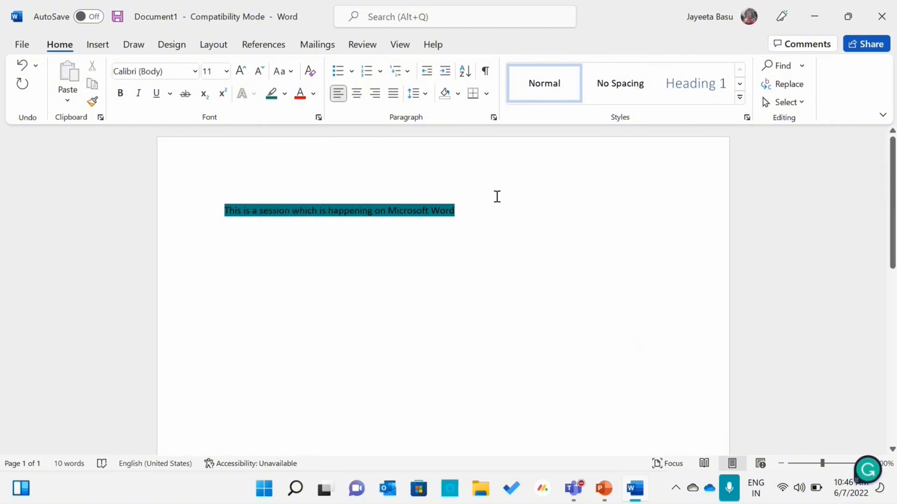
Step: Undo the teal highlight, redo it, and undo it again
click(25, 72)
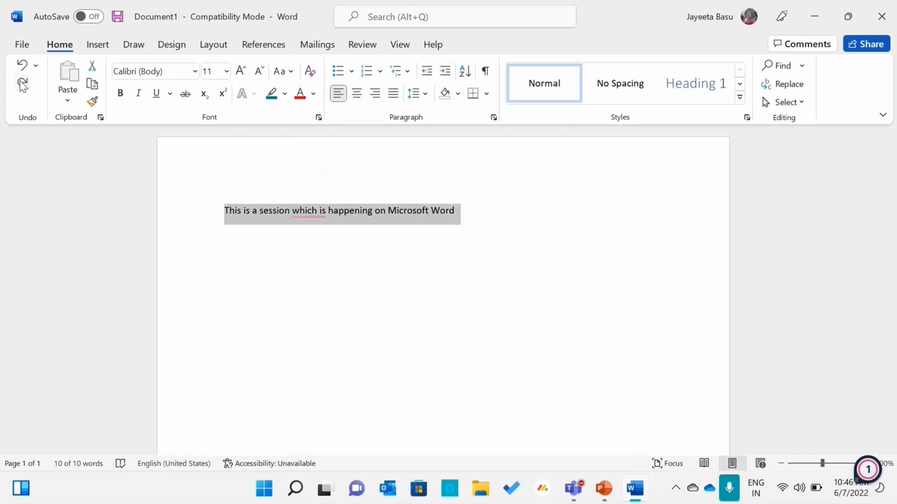
click(22, 85)
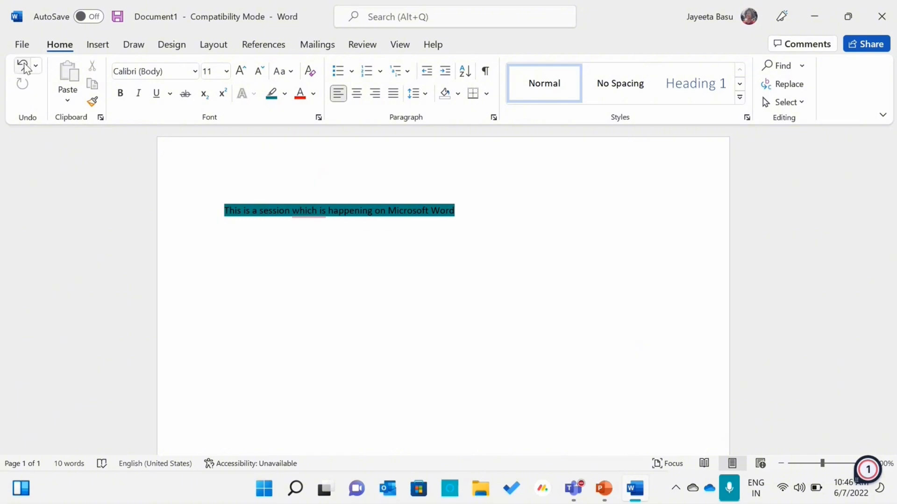
click(26, 69)
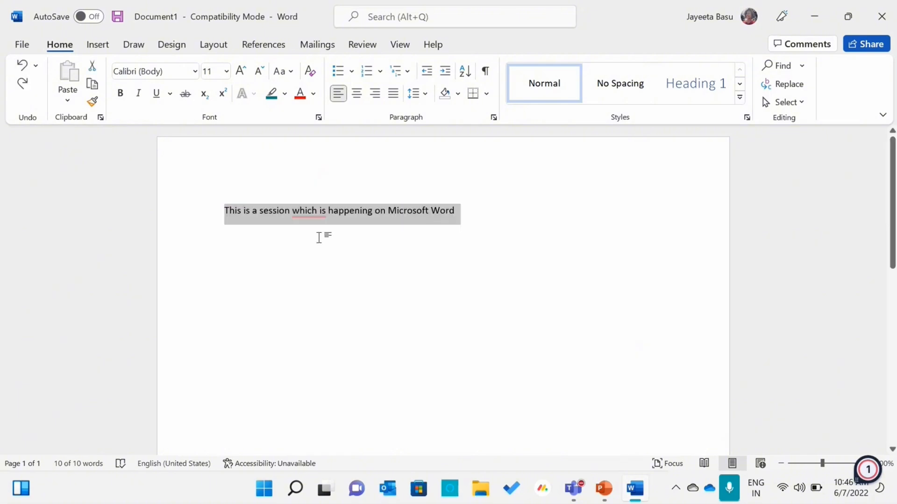
Step: Accept the suggested correction of "which" to "that" and end the sentence with a full stop
mouse_move(322, 223)
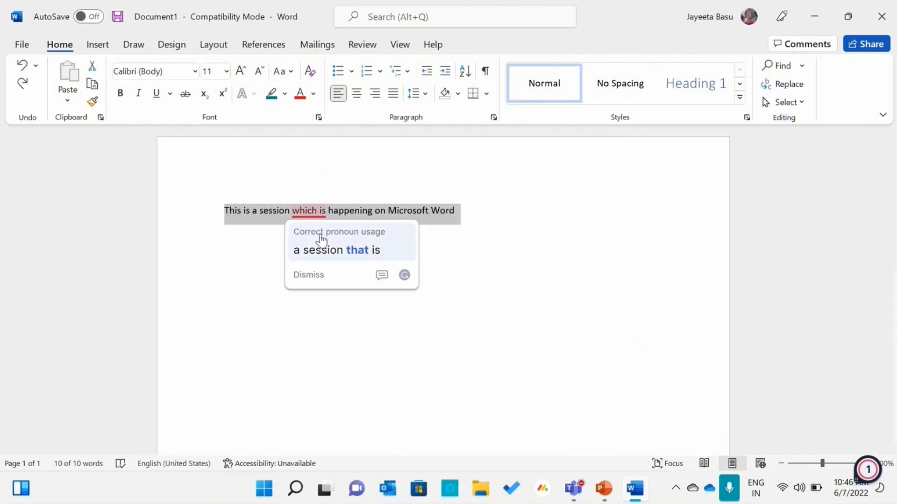
click(322, 239)
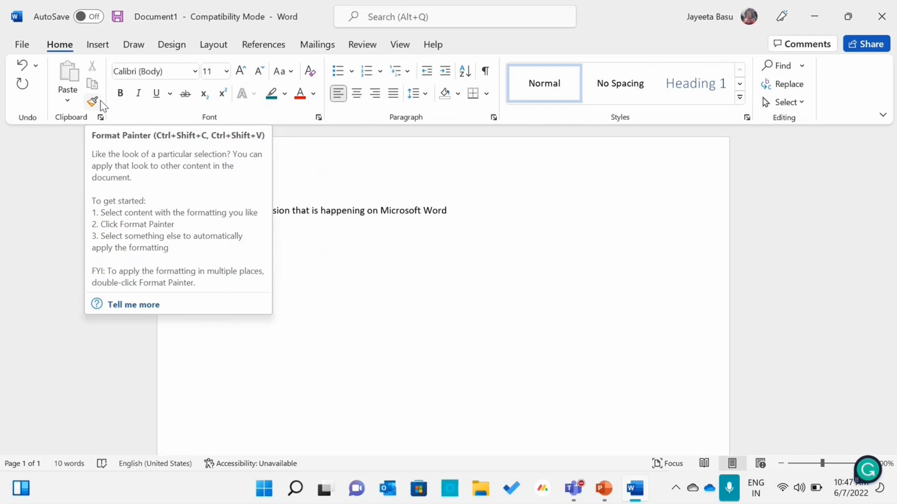
click(459, 222)
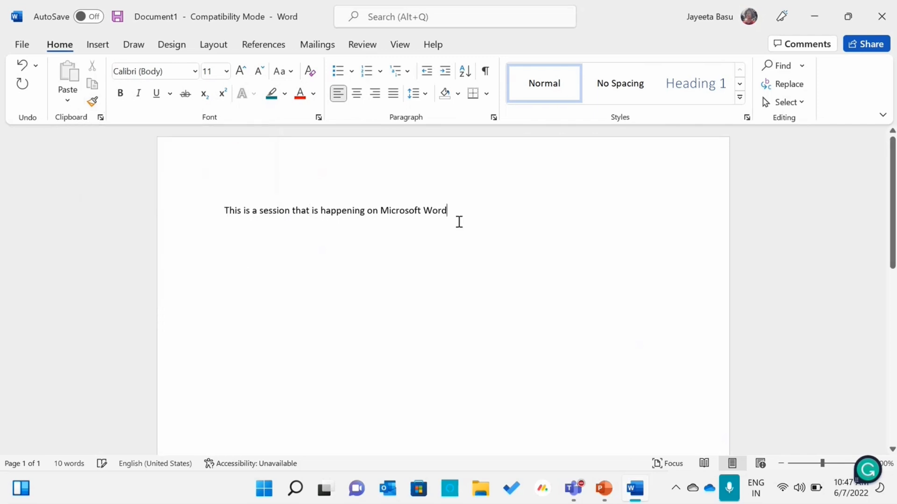
text(.)
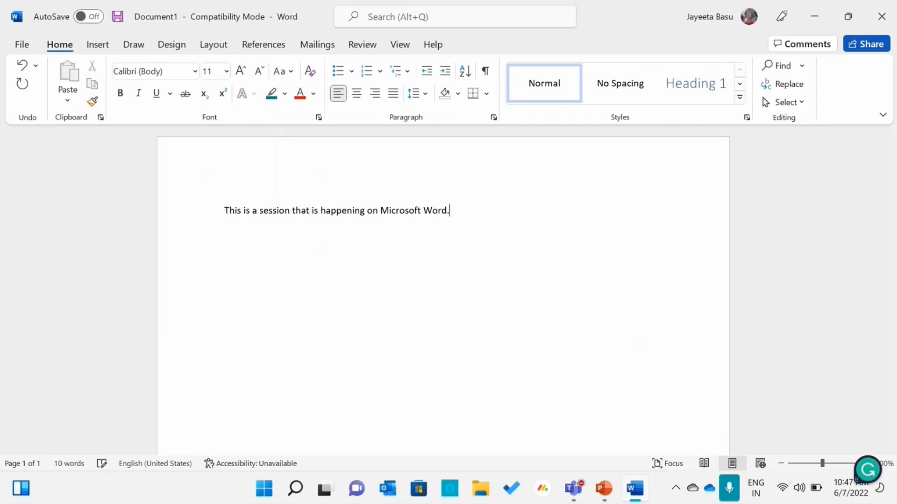
Step: Add a second paragraph reading "This session is for 2 hrs."
key(Return)
key(Caps_Lock)
key(Caps_Lock)
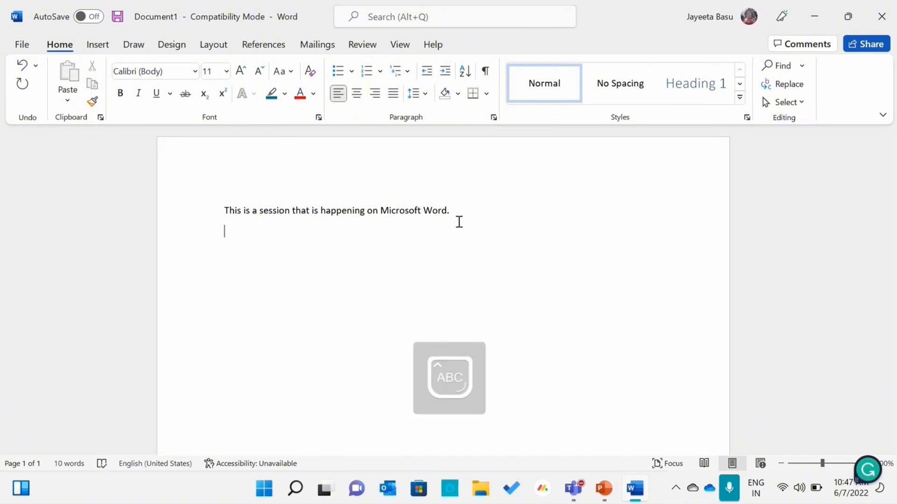
text(This sess)
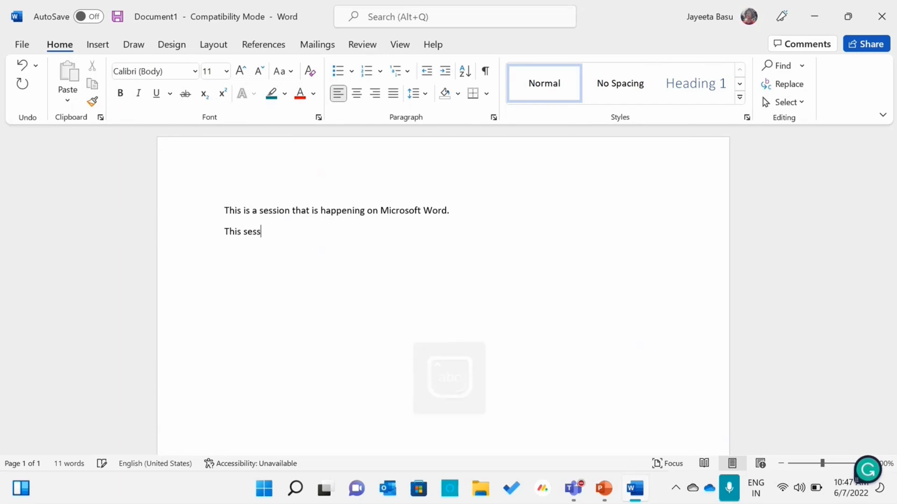
text(ion is for )
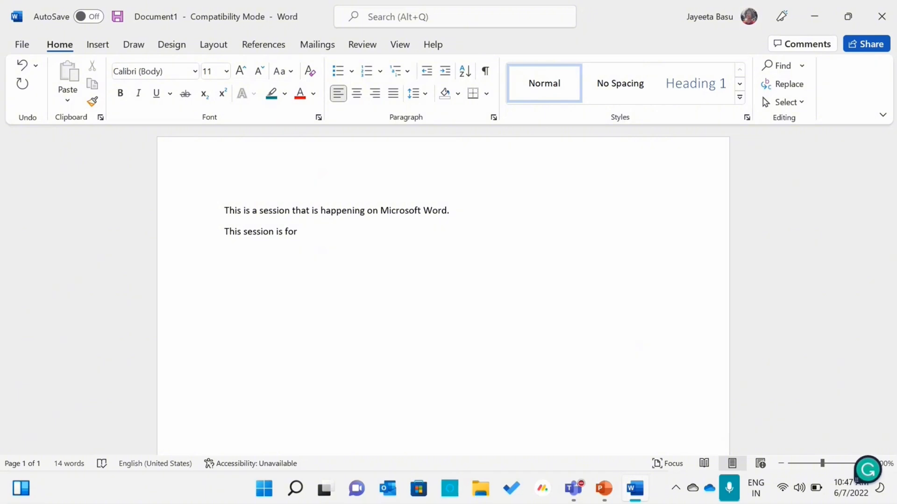
text(2 hrs.)
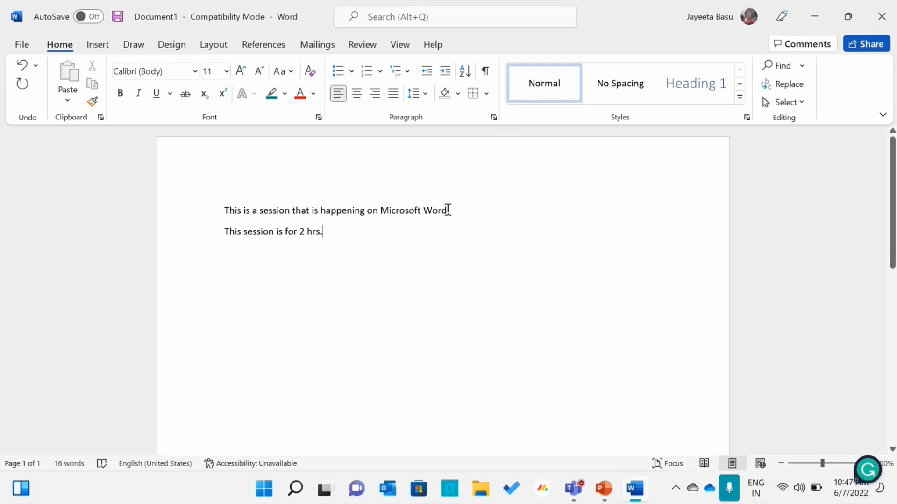
Step: Format the first sentence in the Segoe UI font at size 14
drag(451, 210, 219, 214)
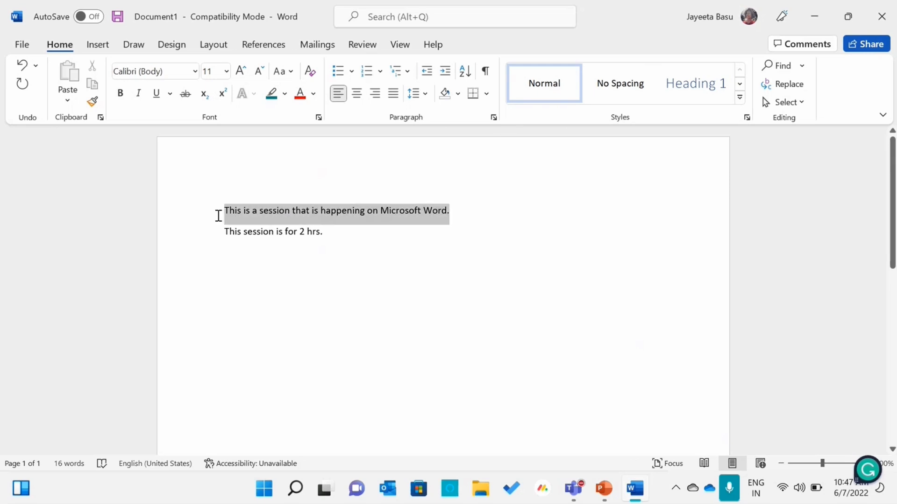
click(195, 71)
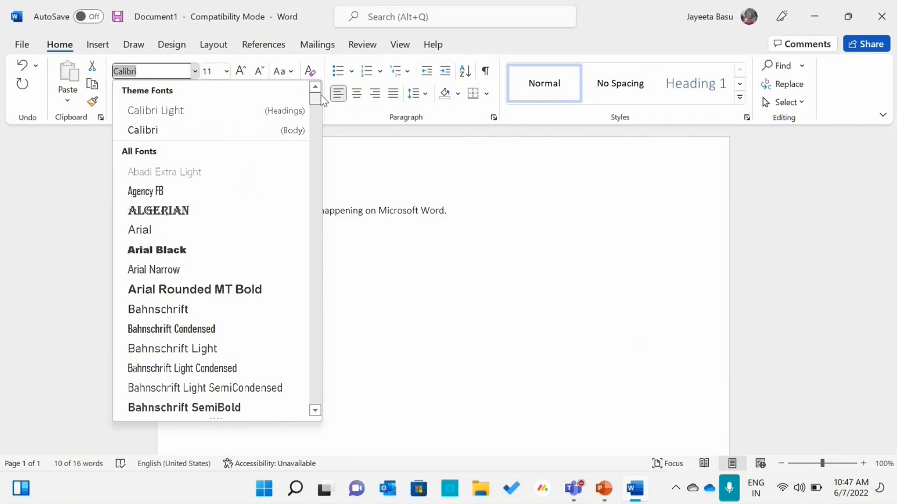
drag(316, 105, 315, 361)
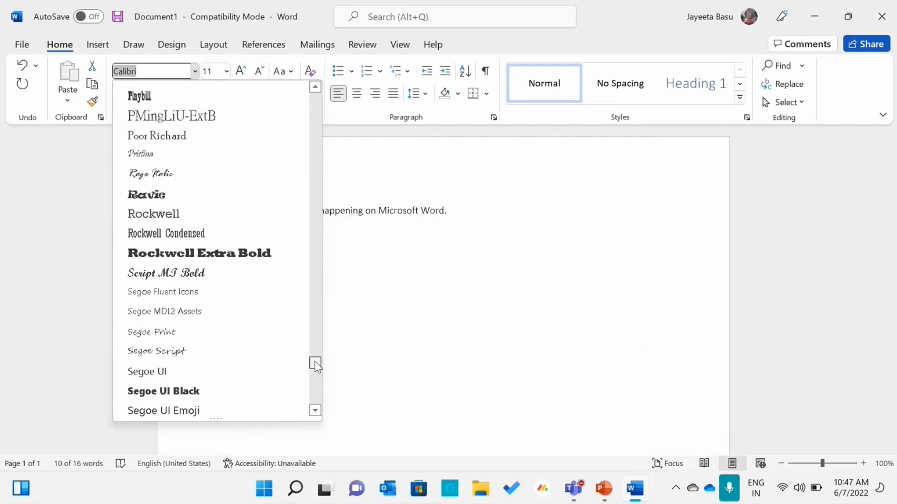
click(234, 378)
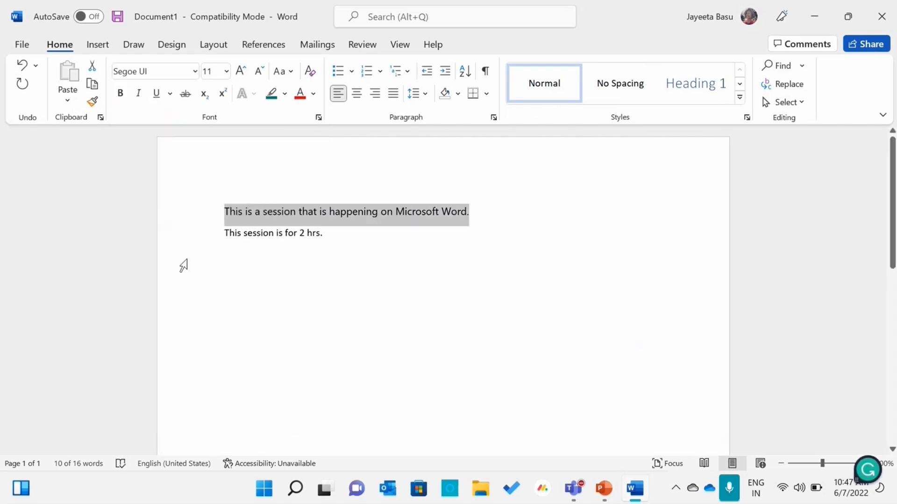
click(241, 71)
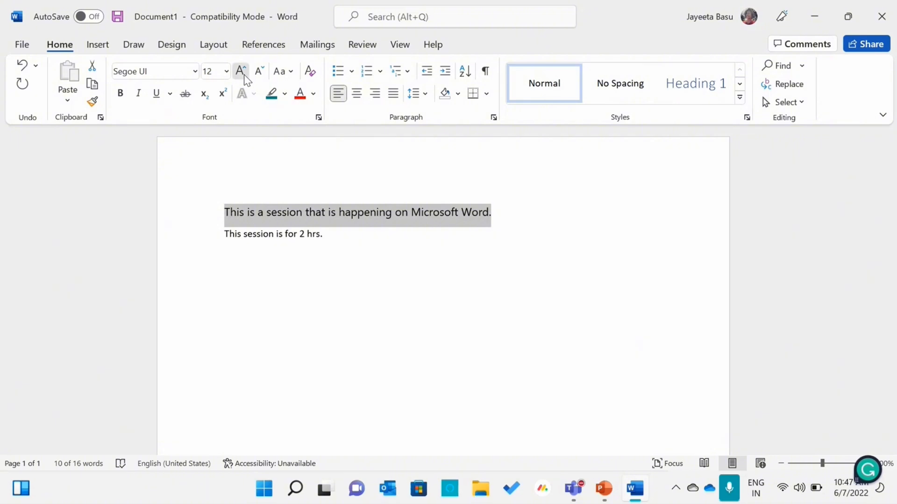
click(241, 70)
click(369, 359)
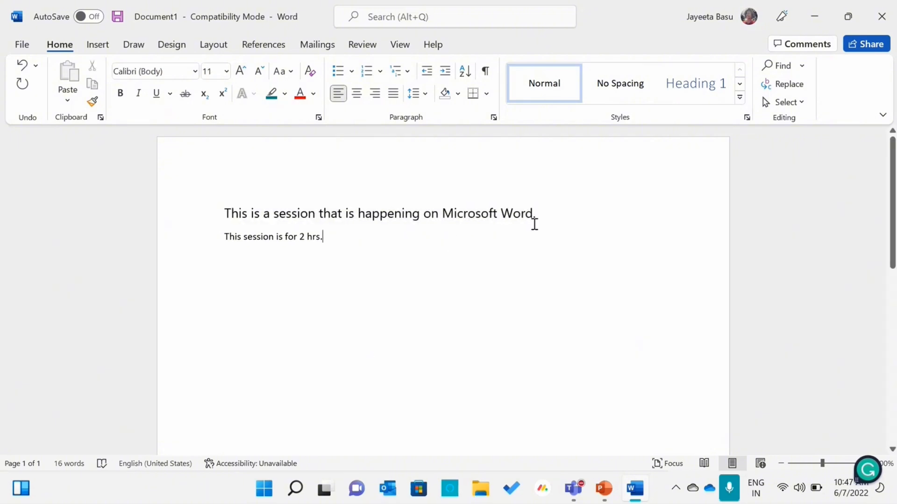
Step: Try to copy the first sentence's formatting to the end of the second line with Format Painter
drag(547, 212, 223, 209)
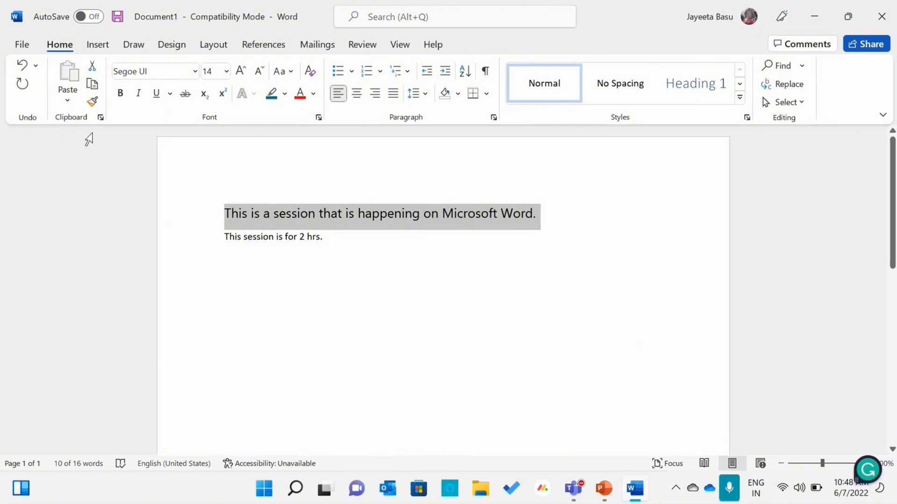
click(92, 103)
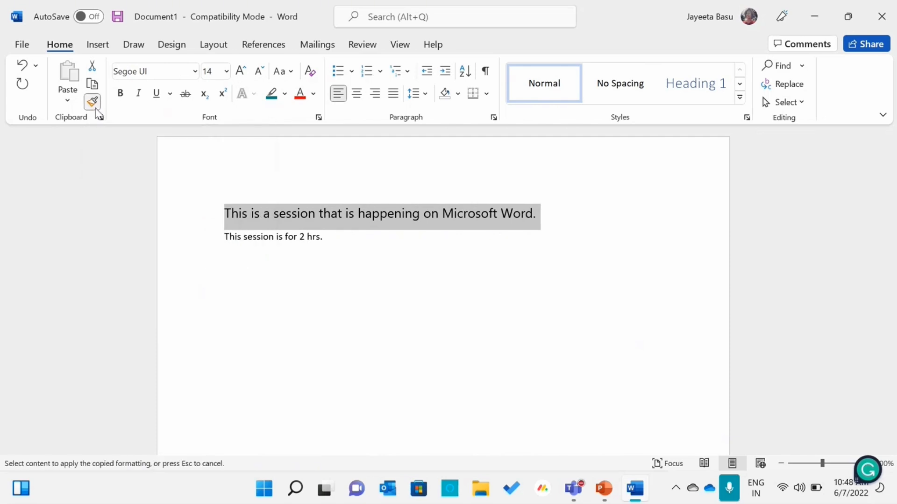
click(333, 238)
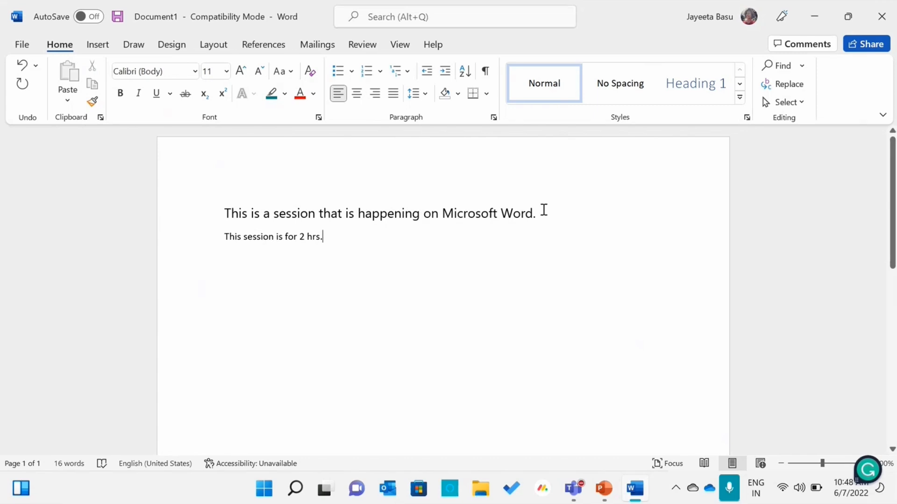
Step: Copy the first sentence's formatting onto the whole second sentence with Format Painter
drag(544, 210, 230, 202)
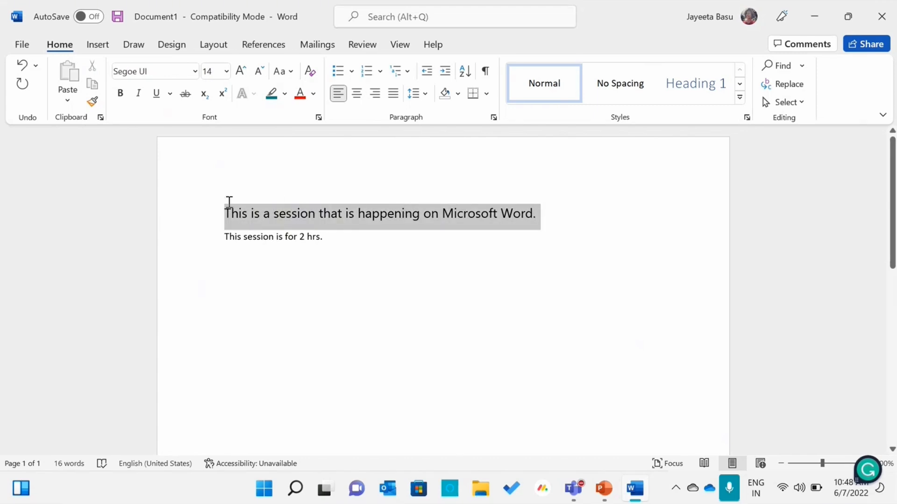
click(93, 102)
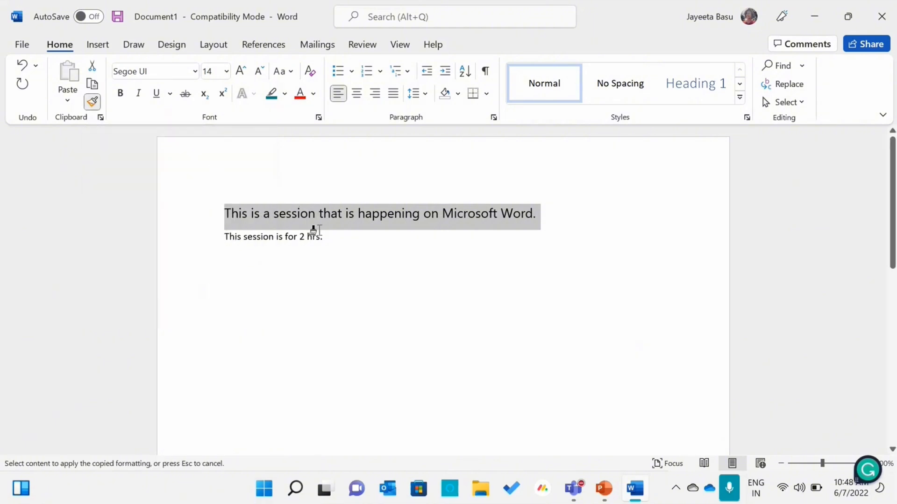
drag(325, 237, 221, 240)
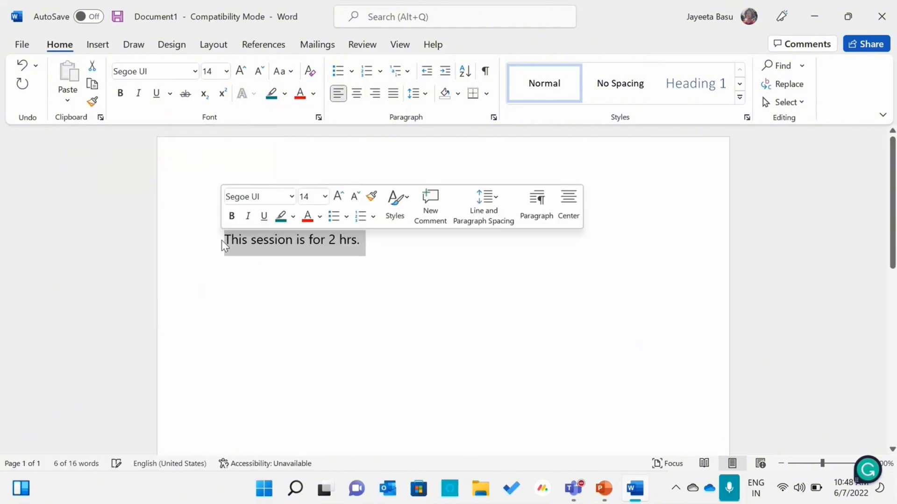
click(452, 295)
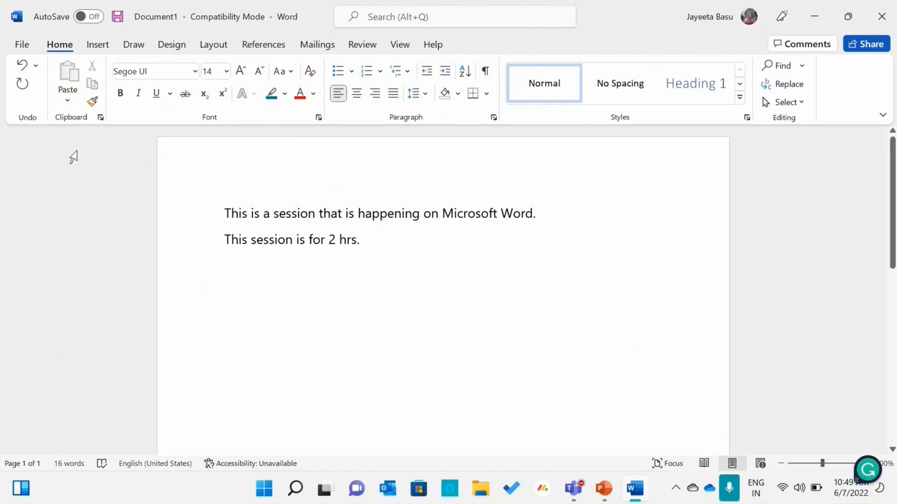
click(195, 71)
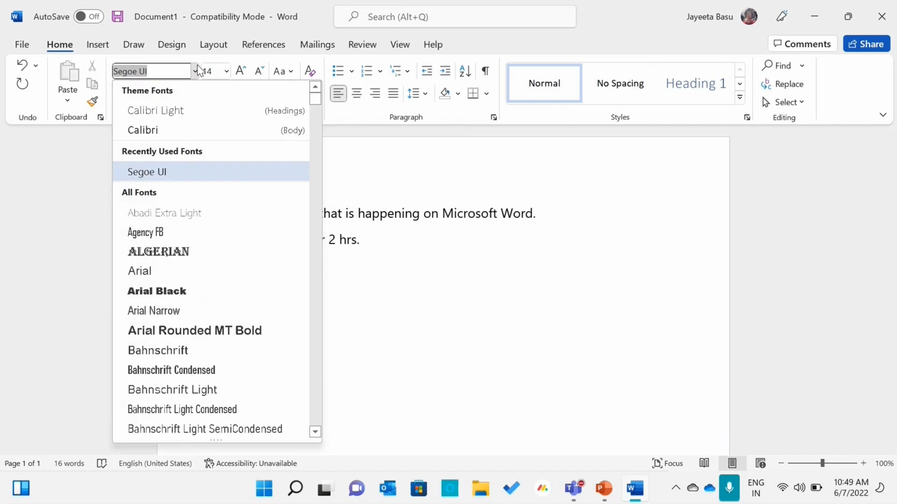
click(198, 71)
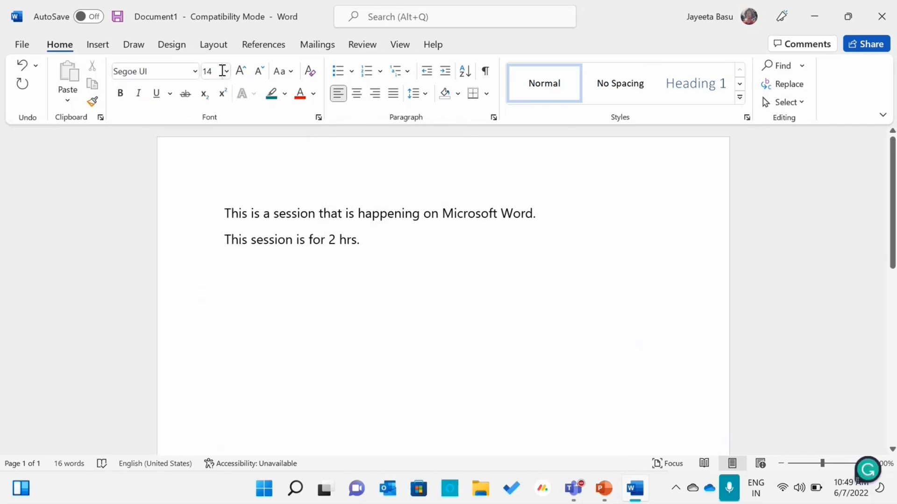
click(288, 77)
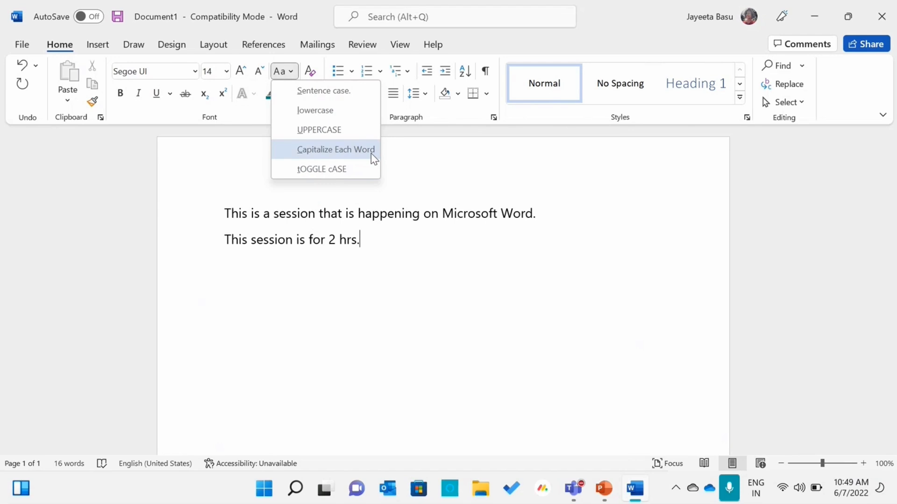
click(571, 217)
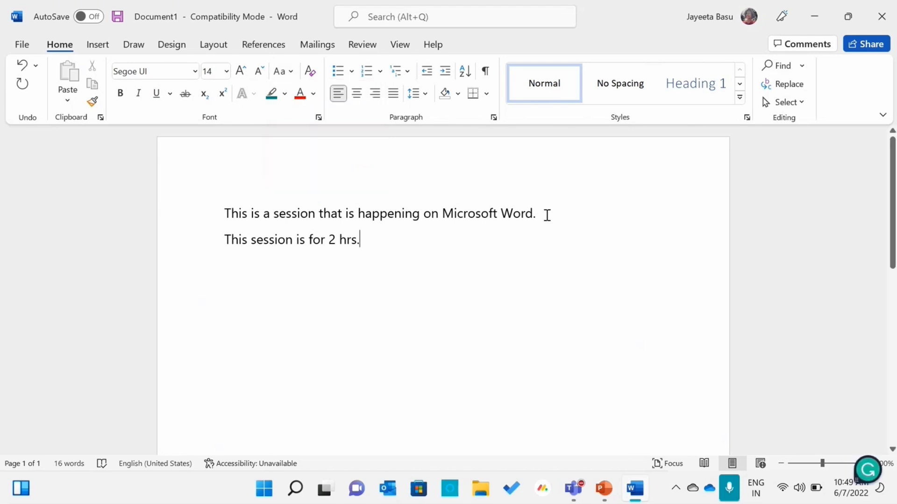
Step: Convert the whole first sentence to UPPERCASE
drag(539, 214, 224, 194)
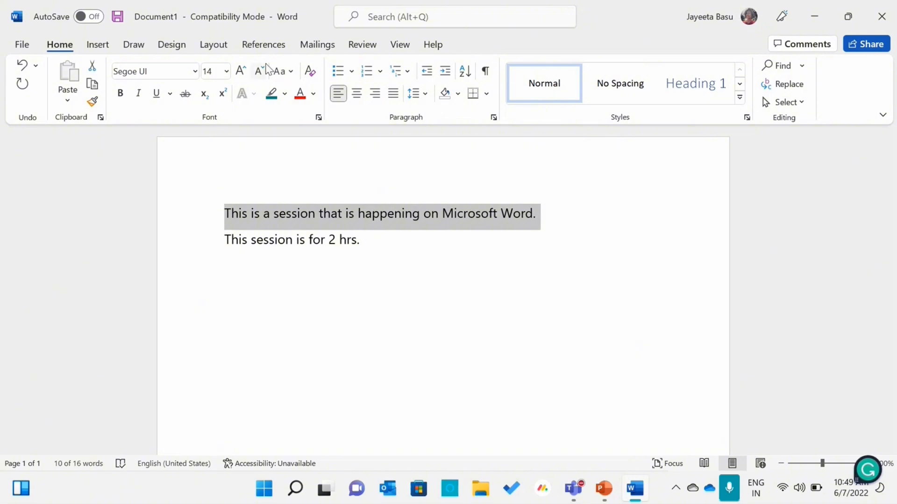
click(281, 72)
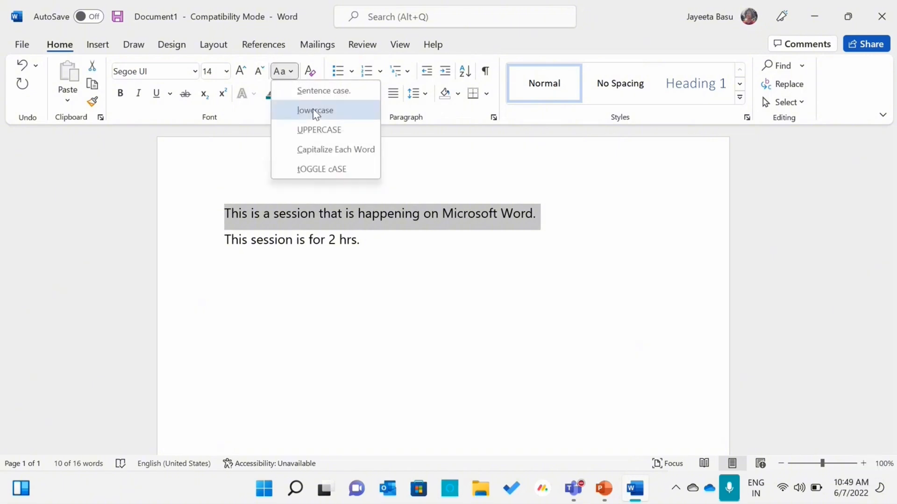
click(319, 130)
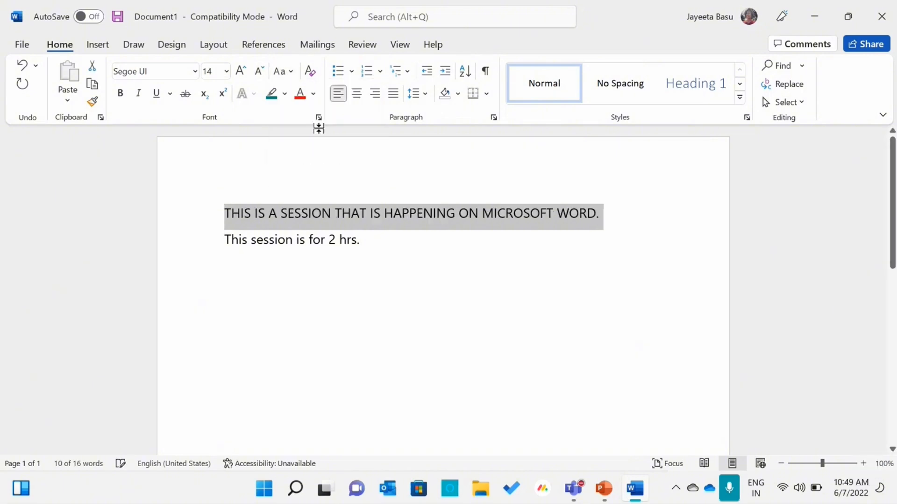
Step: Change the selected first sentence to lowercase and afterwards to Sentence case
click(288, 74)
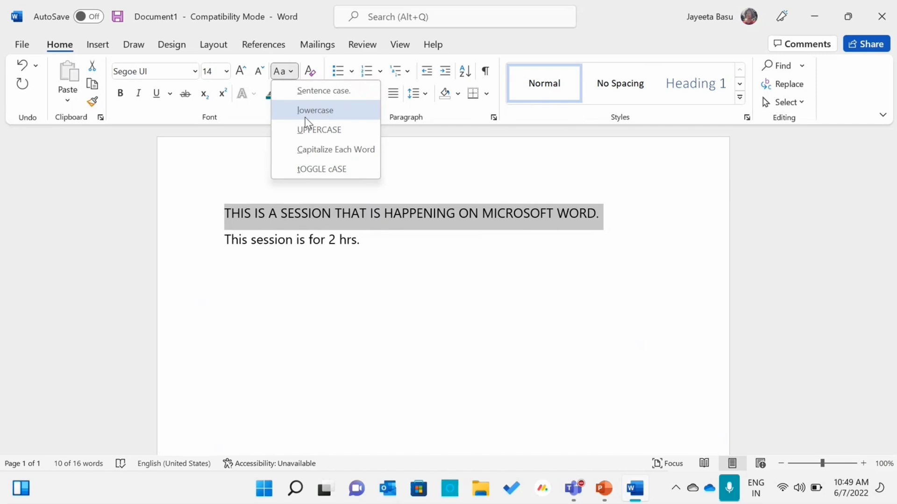
click(305, 117)
click(283, 77)
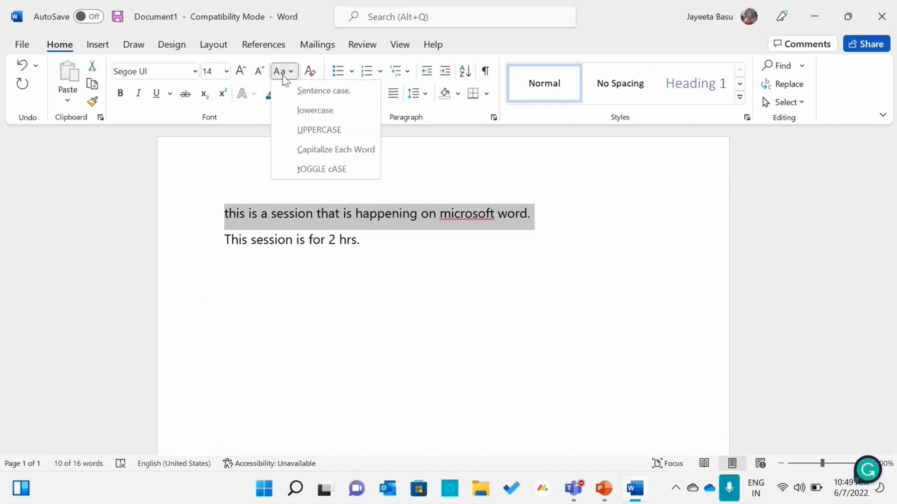
click(287, 92)
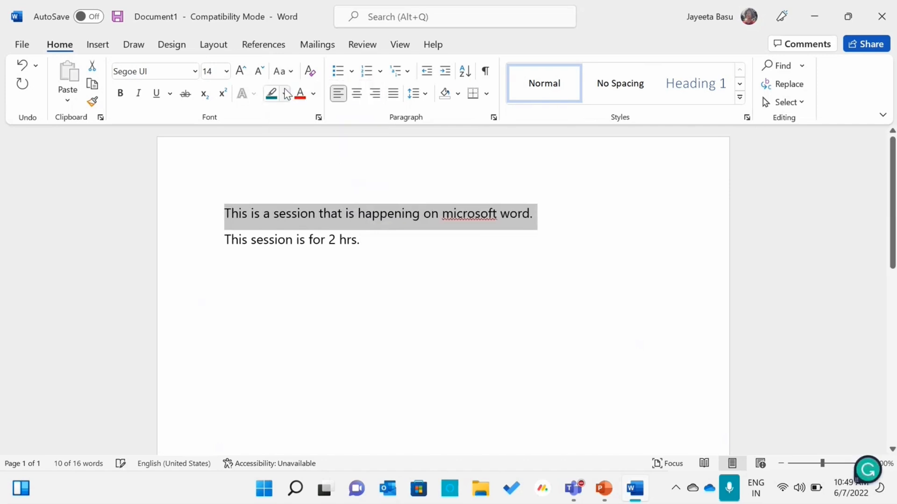
Step: Apply Capitalize Each Word and after it tOGGLE cASE to the selected first sentence
click(281, 71)
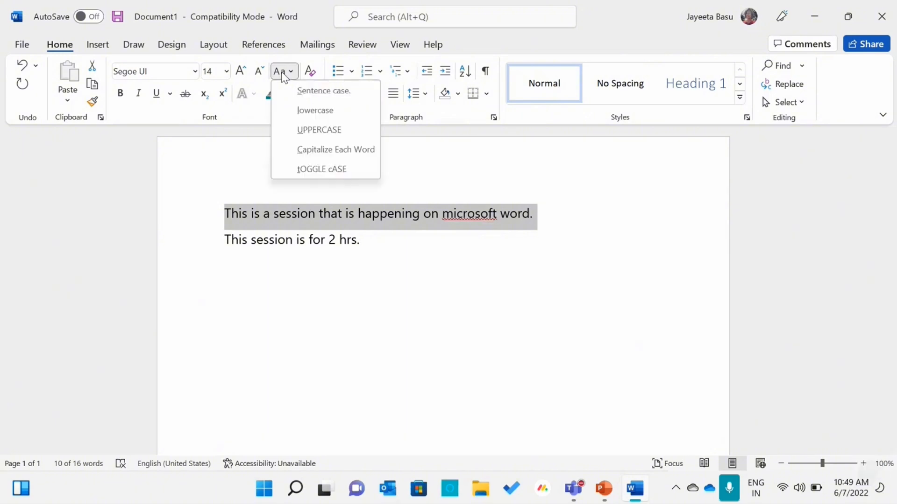
click(304, 150)
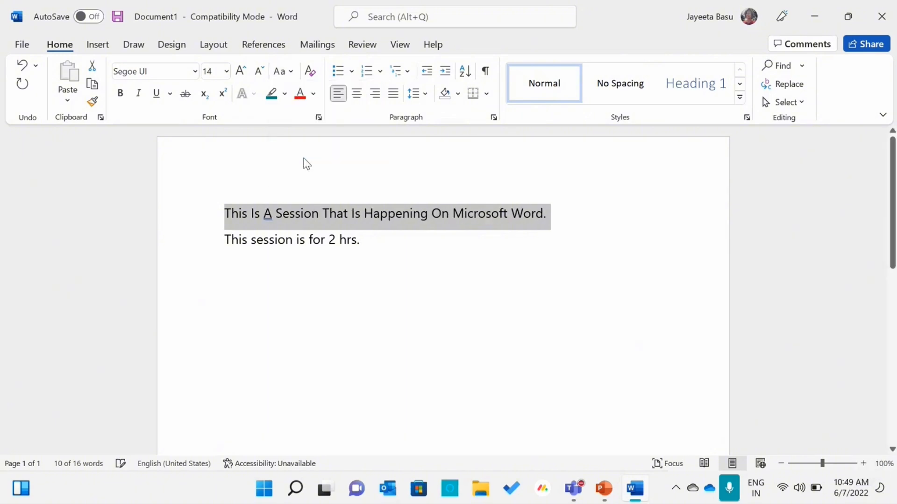
click(291, 73)
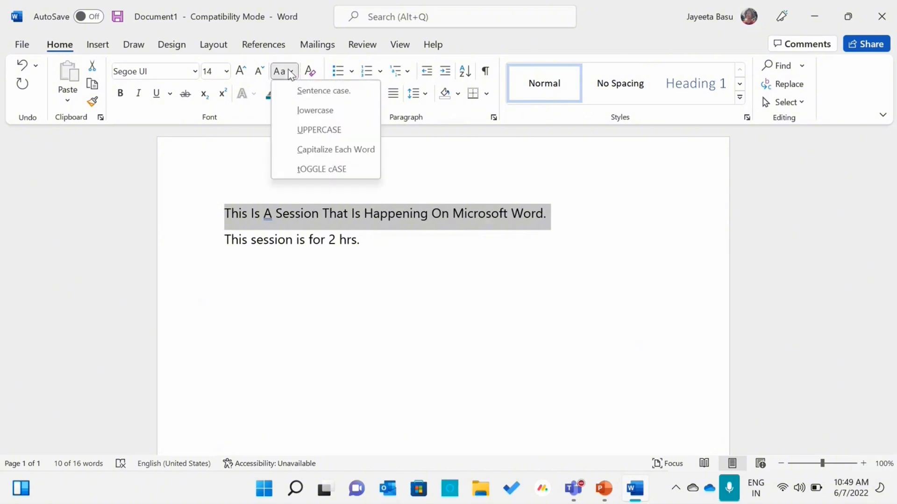
click(288, 171)
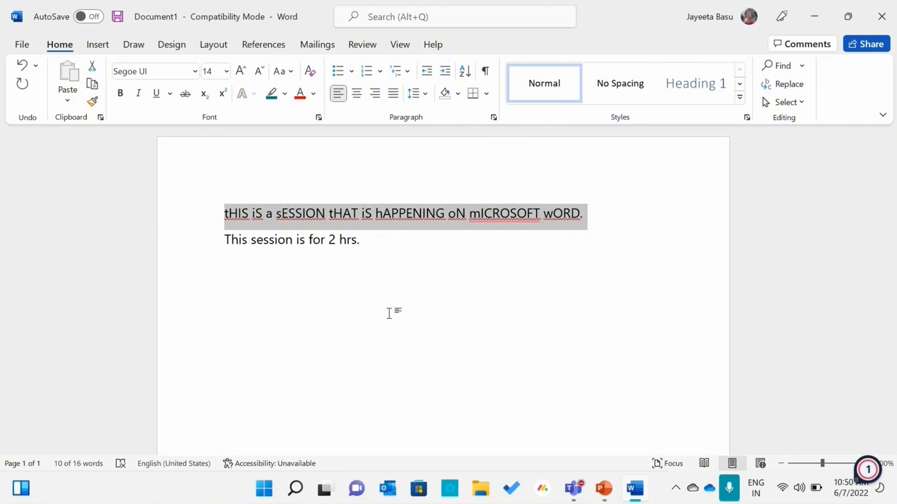
Step: Set the first sentence back to Sentence case and clear the selection
click(288, 73)
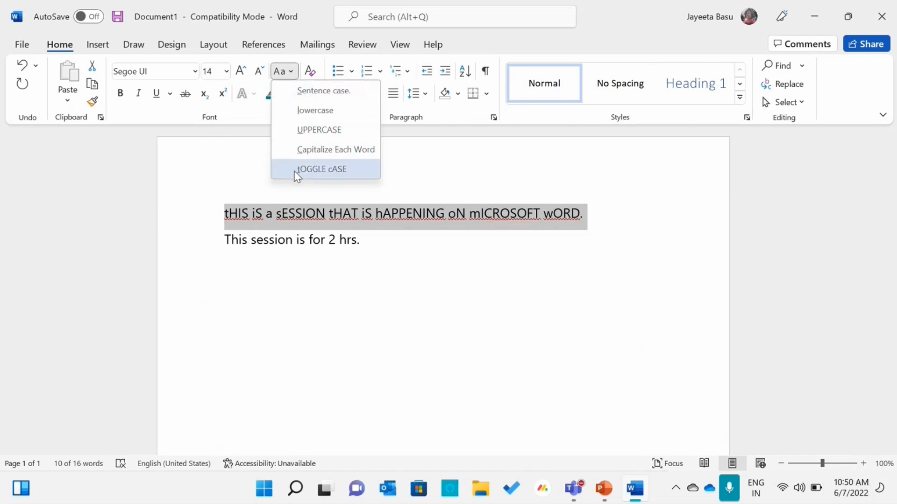
click(316, 100)
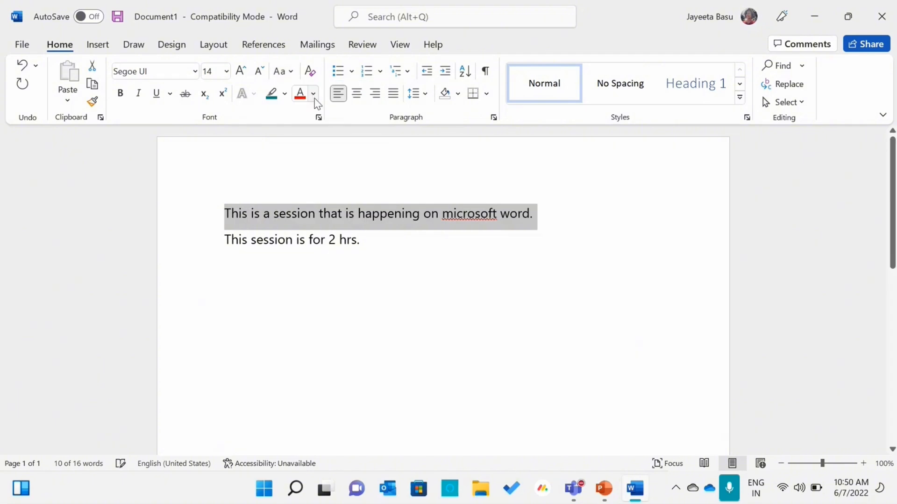
click(400, 250)
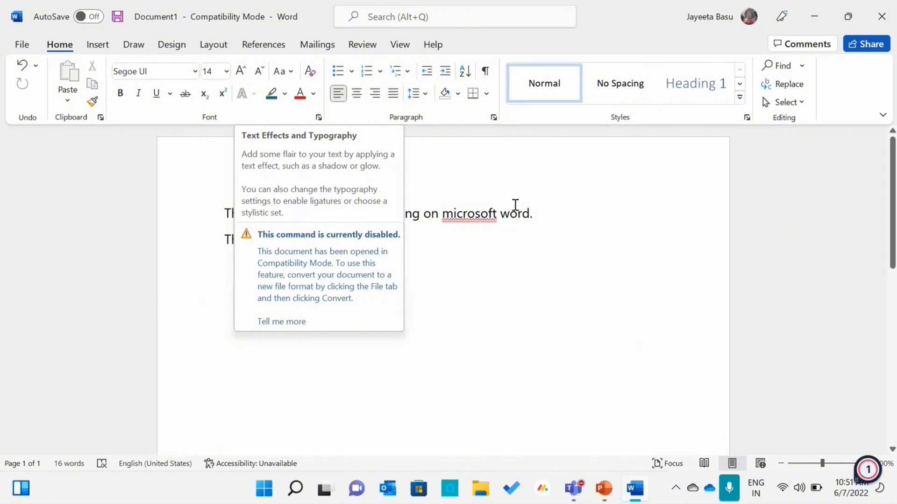
Step: Browse the text styles available in the Styles gallery, from the headings through to the quote styles
click(500, 177)
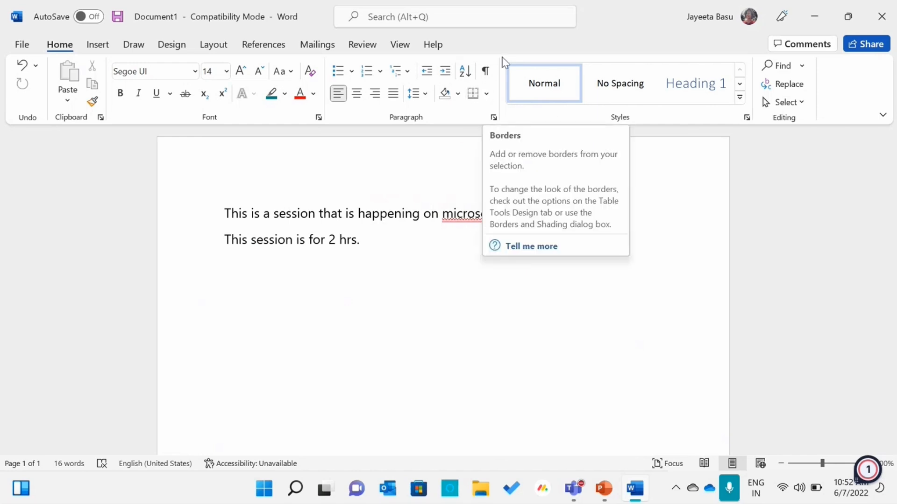
click(741, 85)
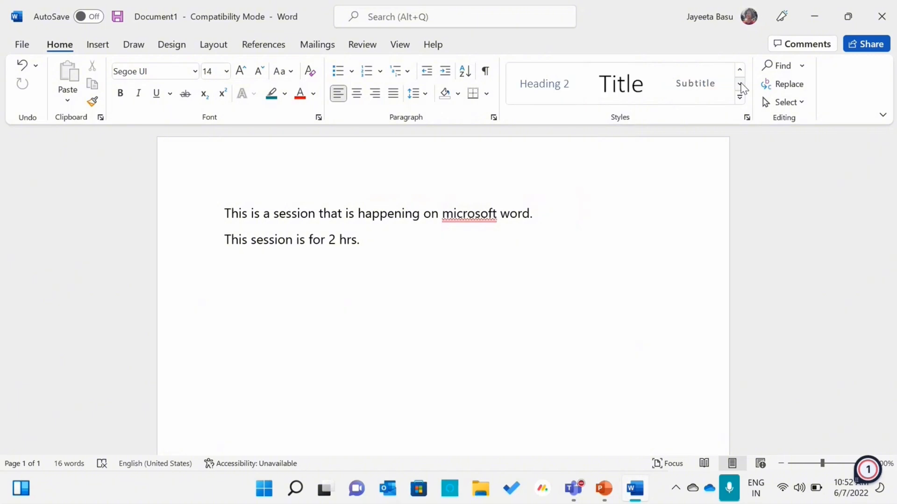
click(741, 85)
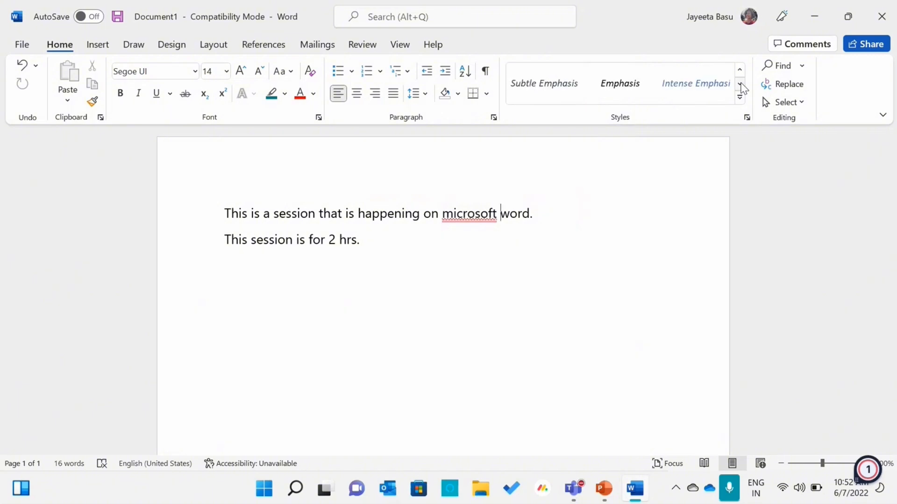
click(741, 84)
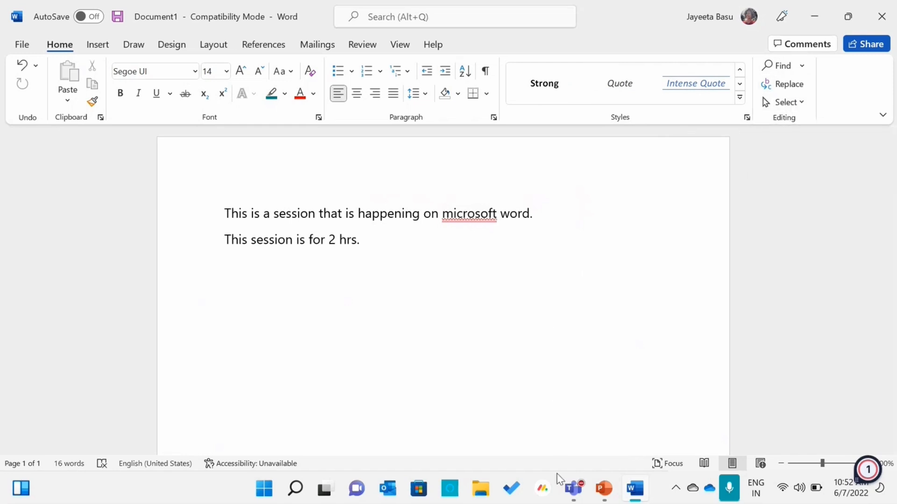
Step: Switch to the Microsoft Word presentation in PowerPoint, start its slide show from the current slide and advance to the Insert Ribbon Menu slide
mouse_move(598, 492)
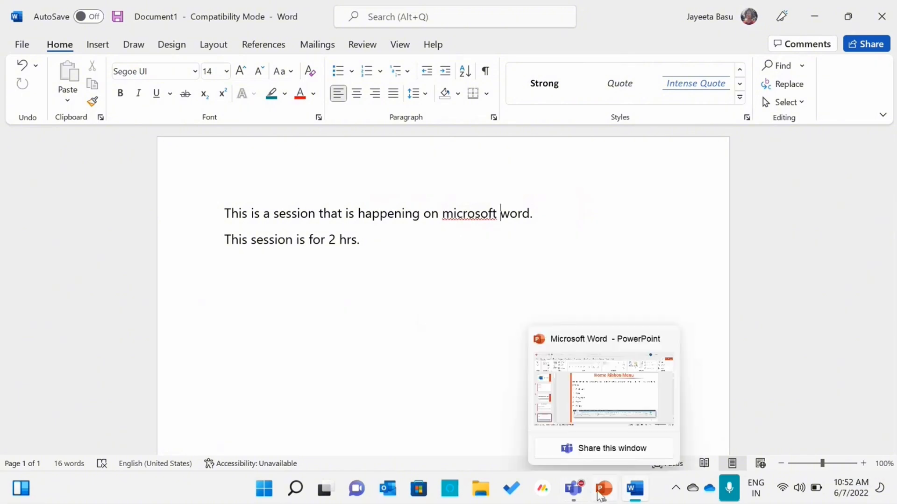
click(600, 495)
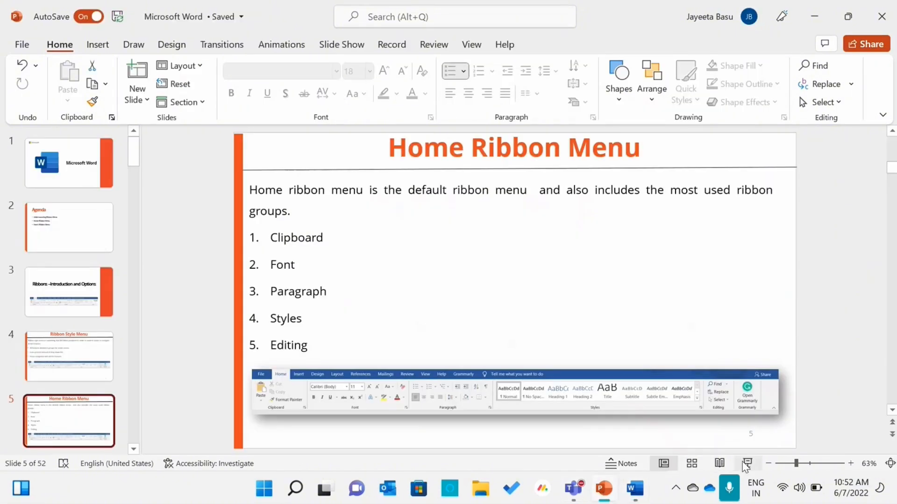
click(747, 464)
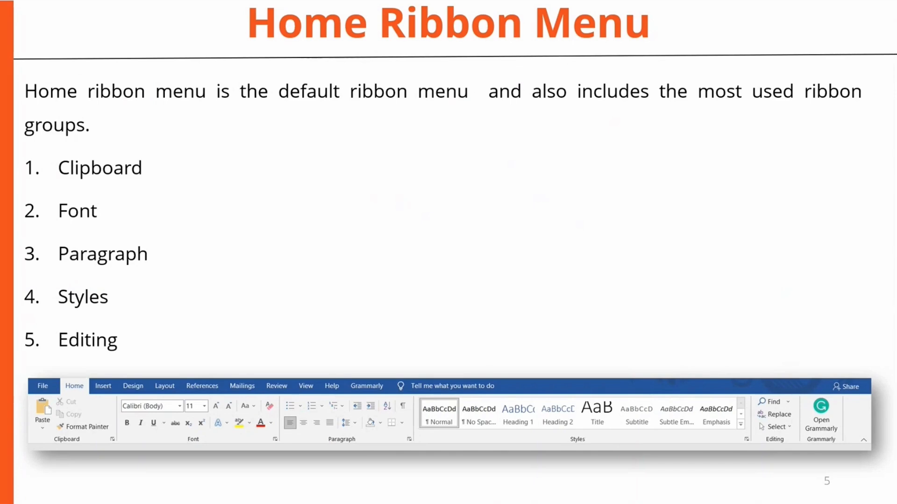
key(Right)
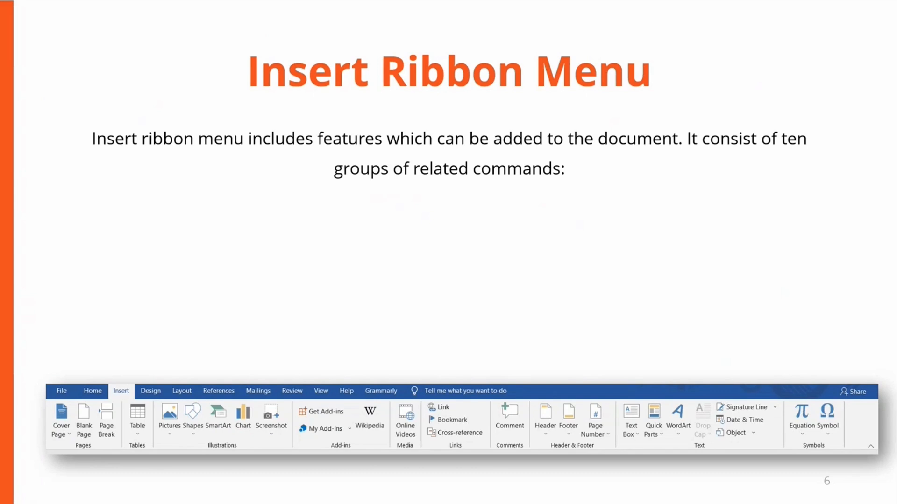
Step: Reveal the ten command groups from Pages to Symbols on the Insert Ribbon Menu slide and end the slide show
key(Right)
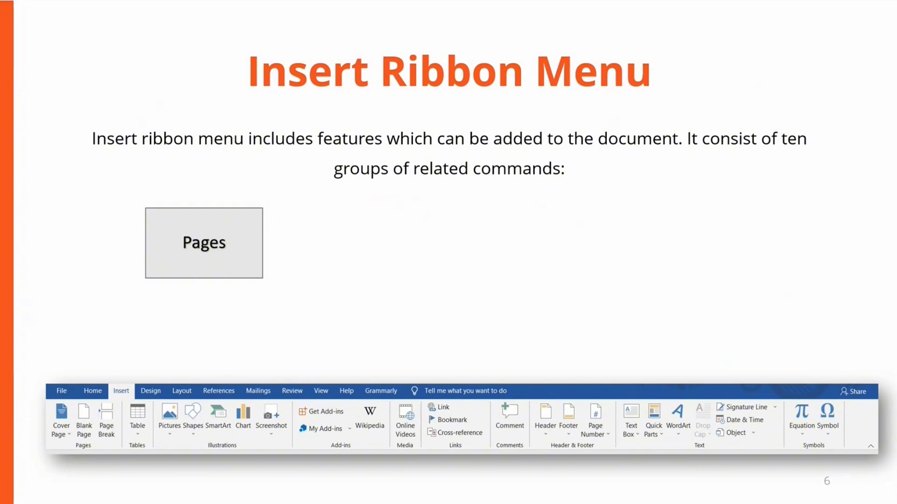
key(Right)
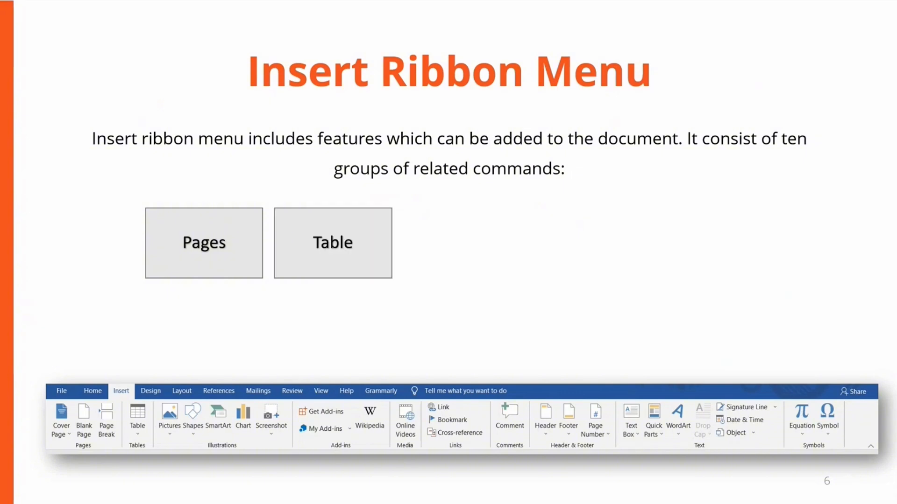
key(Right)
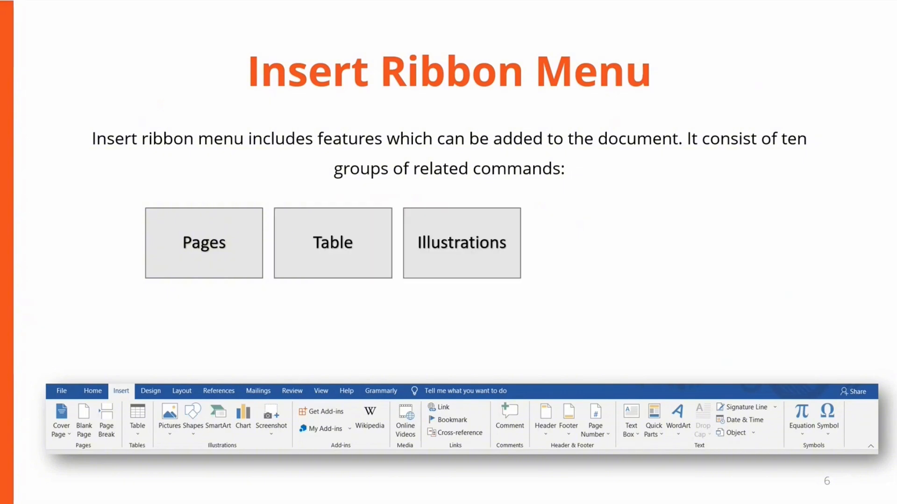
key(Right)
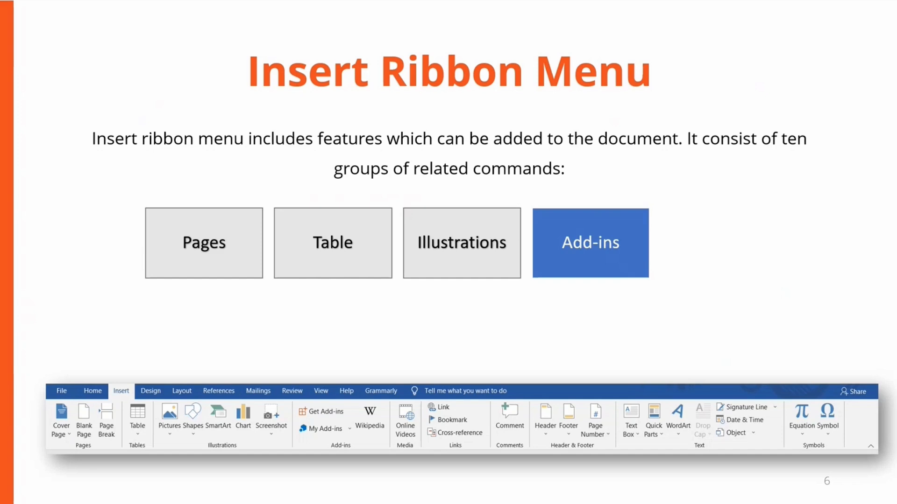
key(Right)
key(Right)
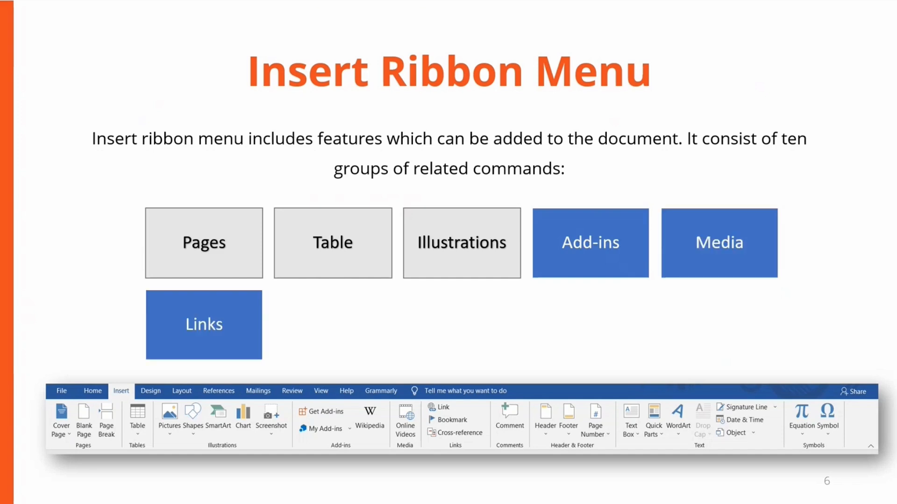
key(Right)
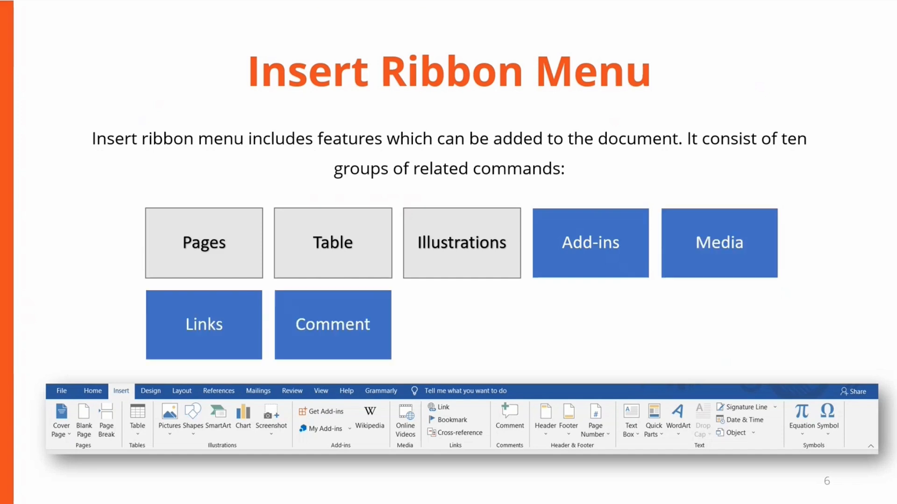
key(Right)
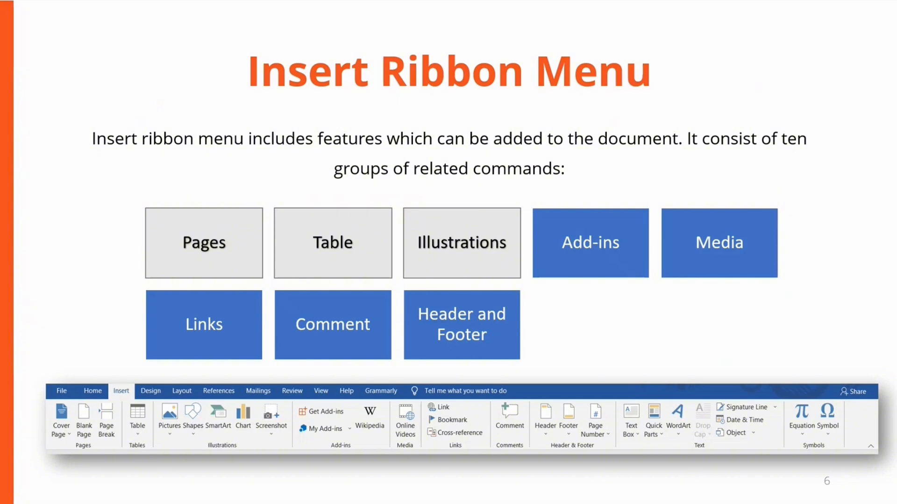
key(Right)
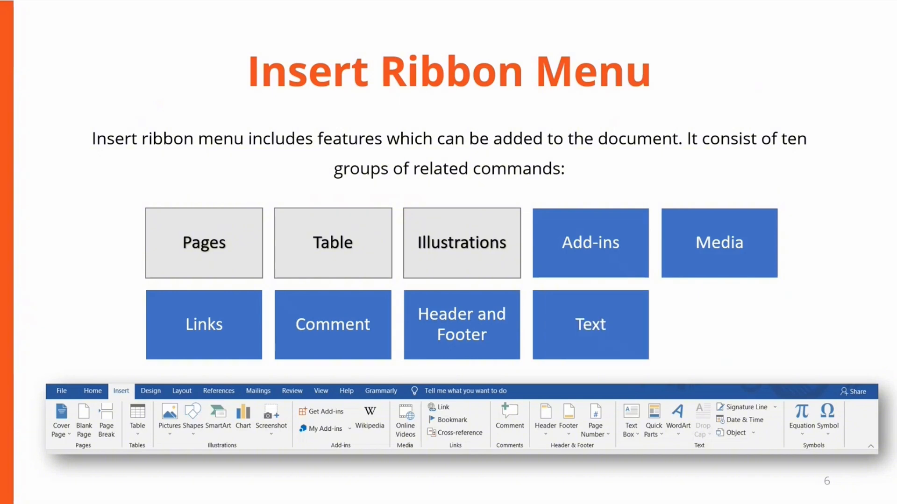
key(Right)
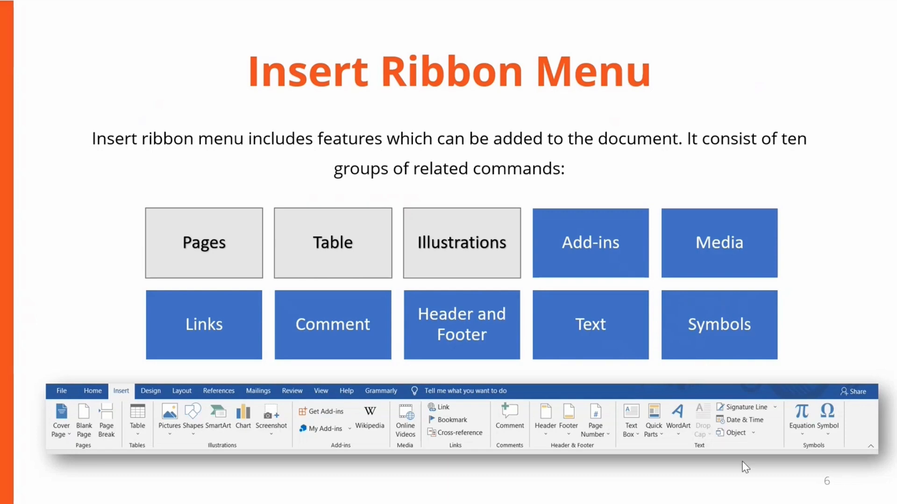
key(Escape)
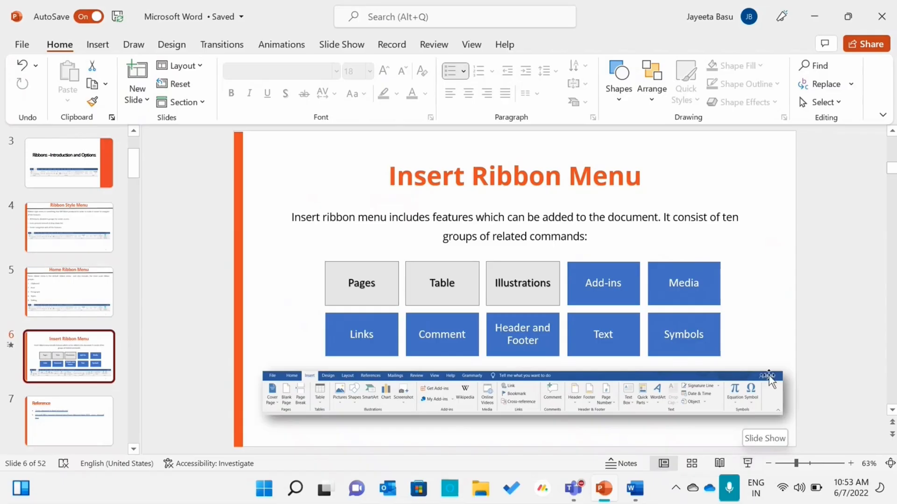
Step: Switch back to the Word document and show the Insert commands for review
click(638, 491)
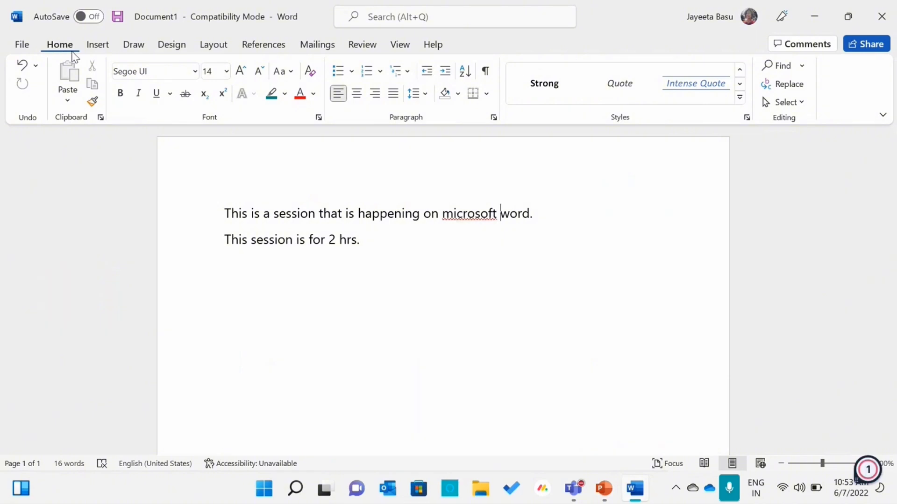
click(95, 48)
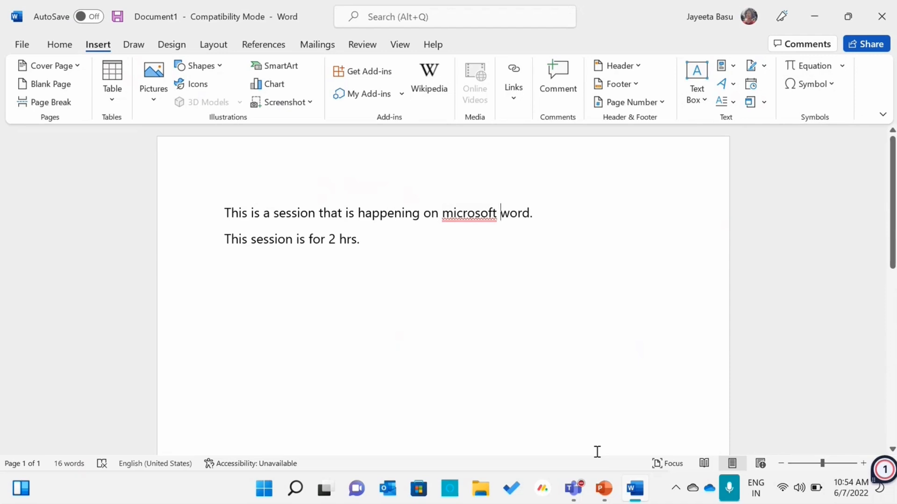
Step: Return to the PowerPoint presentation and show slide 7, Reference
click(603, 491)
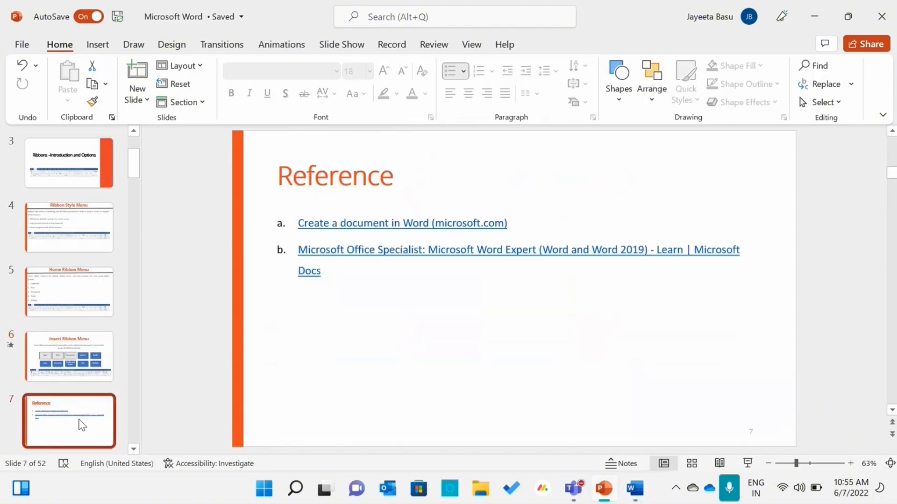